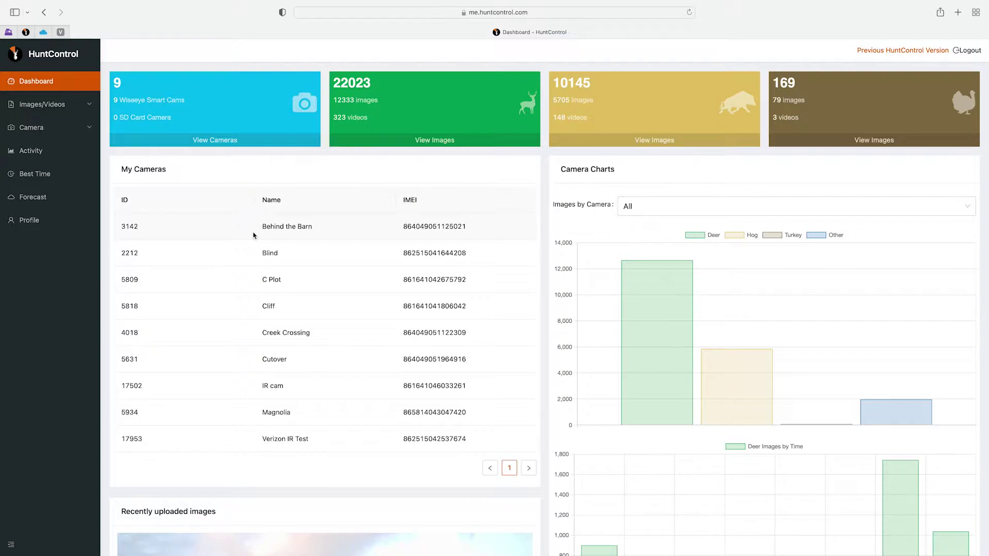
Step: Expand the sidebar's Camera menu and go to the Cameras/Map page
click(90, 129)
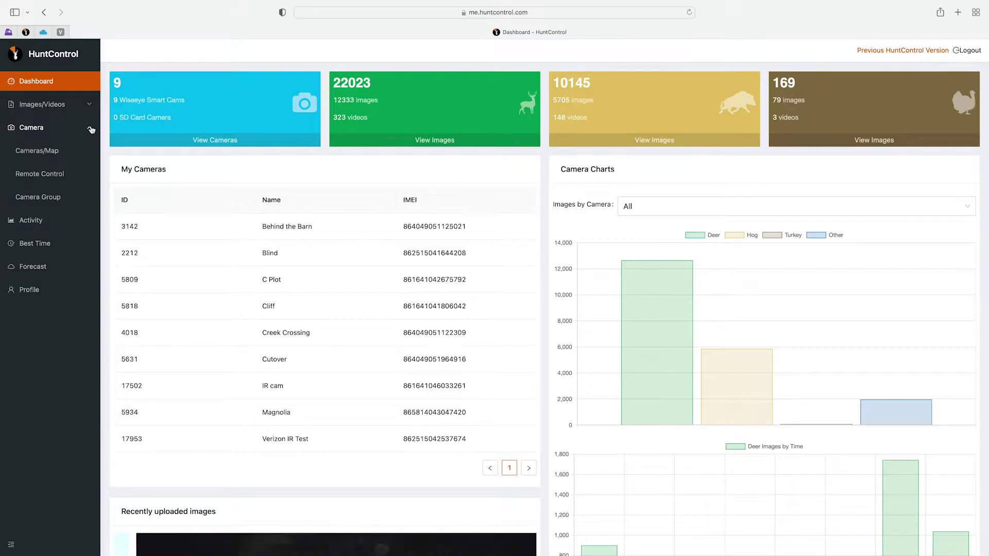
click(54, 153)
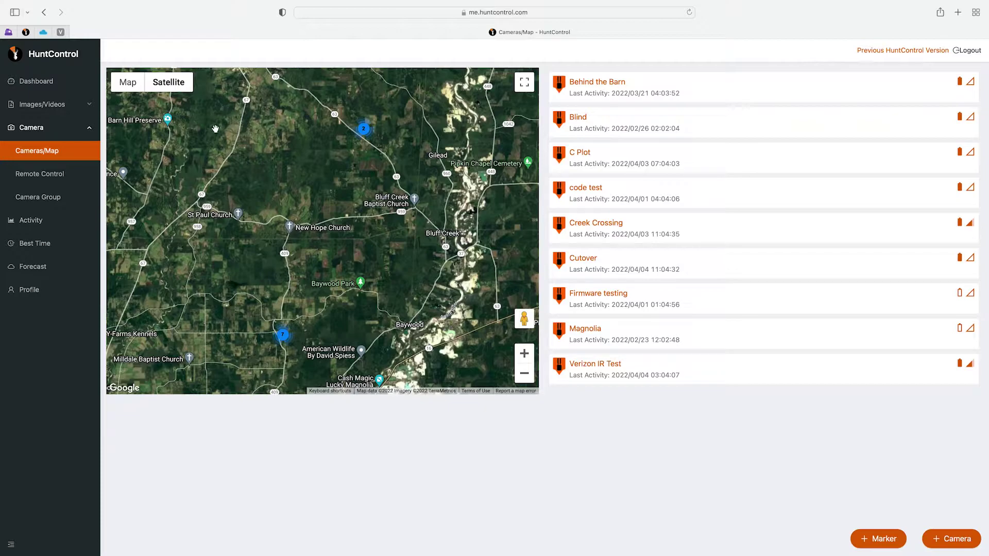
click(129, 88)
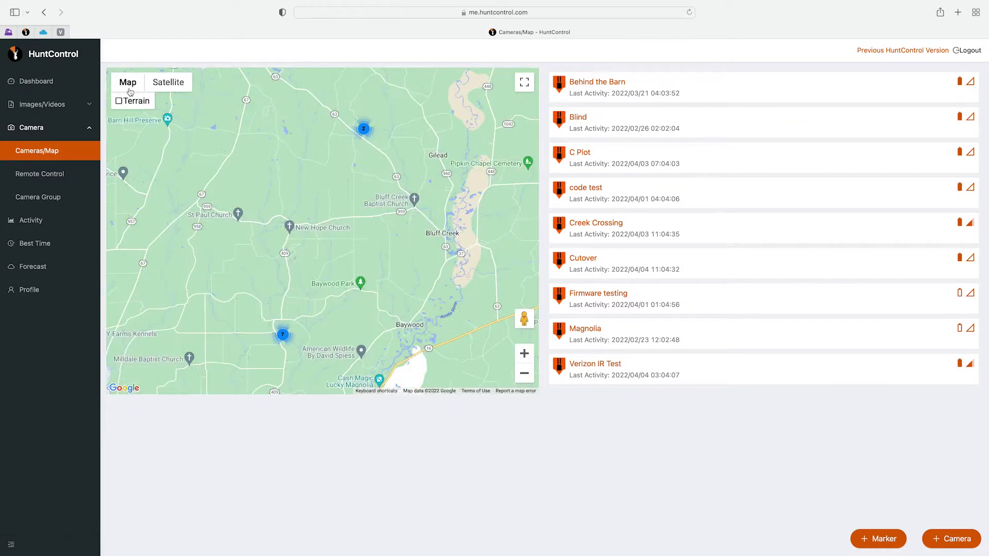
click(169, 87)
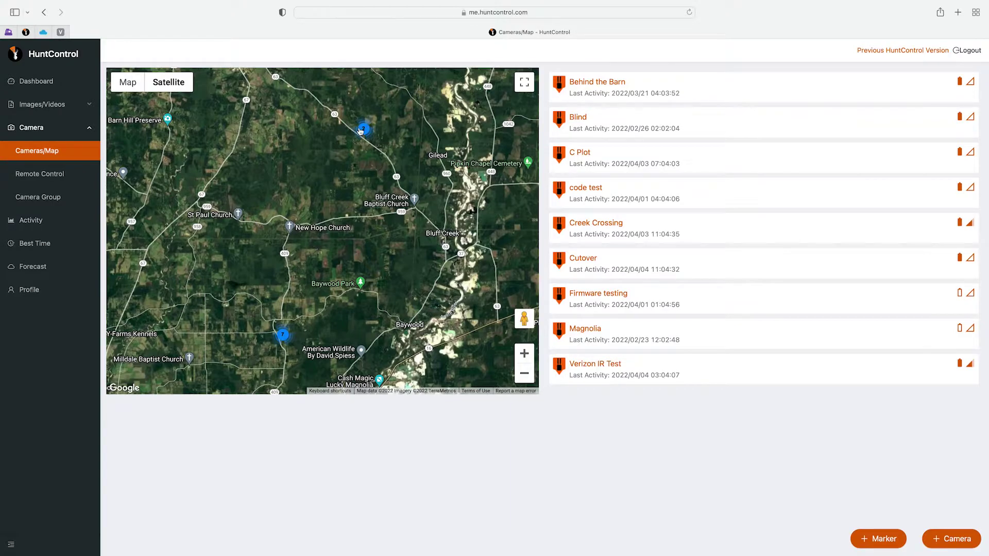
Step: Zoom through the 7 and 2 clusters and open the Blind camera's edit form
click(283, 337)
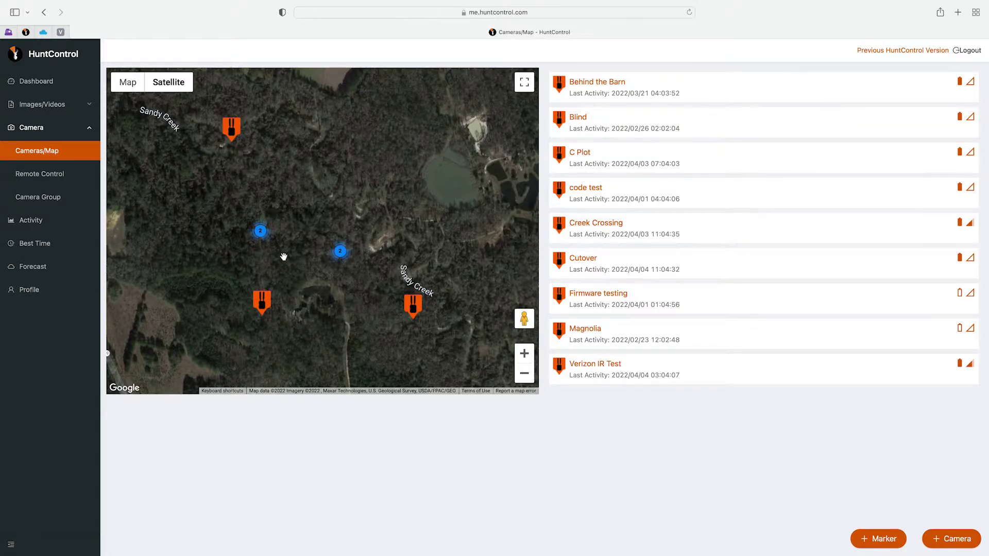
click(261, 231)
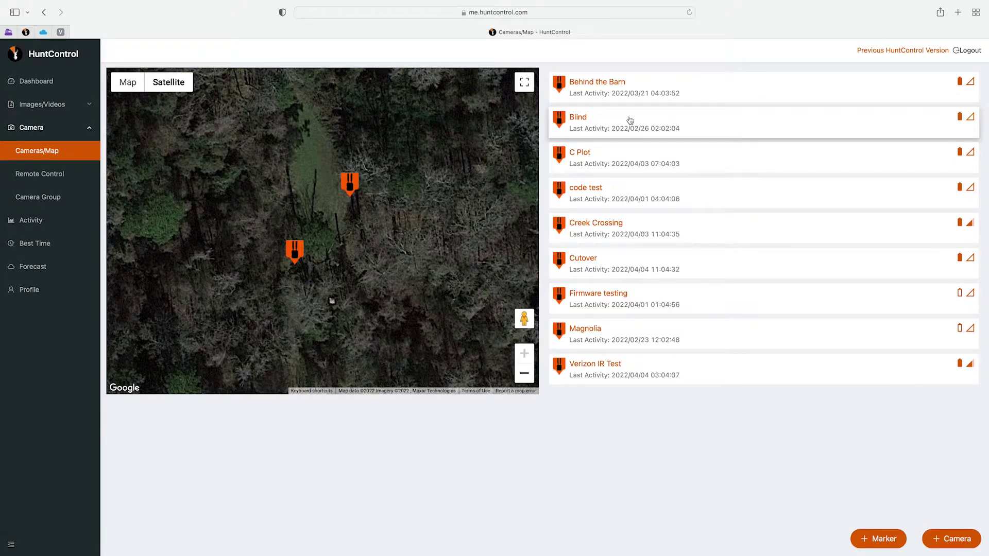
click(631, 121)
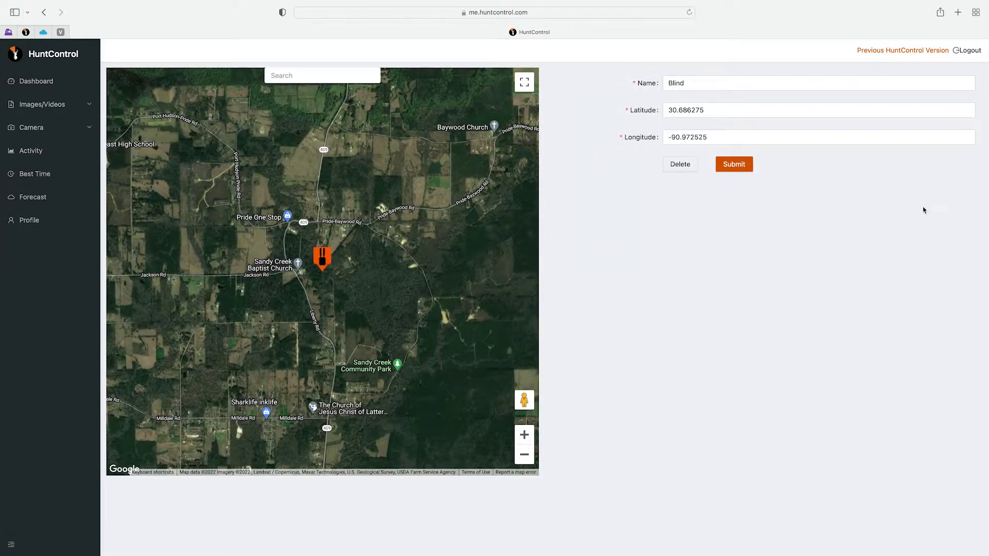
click(701, 80)
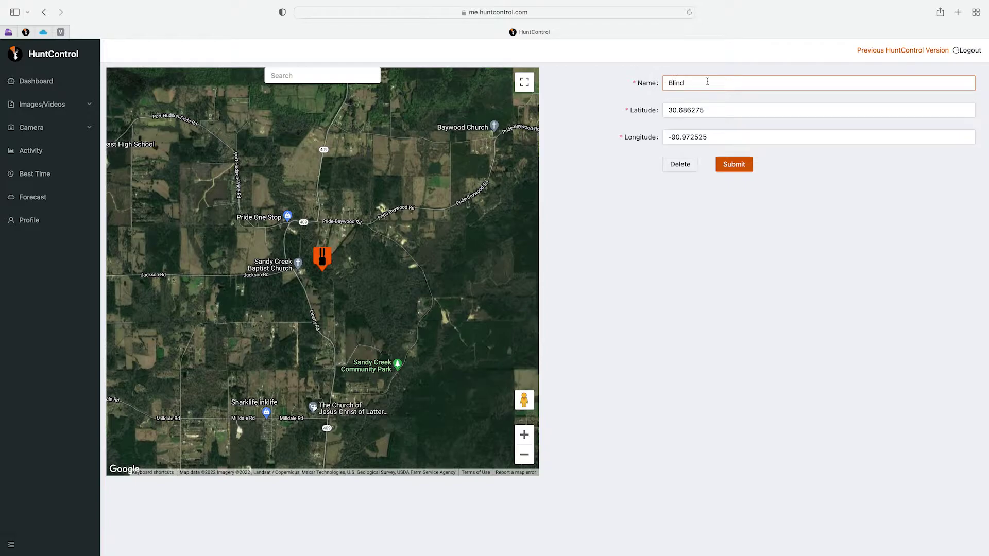
click(530, 227)
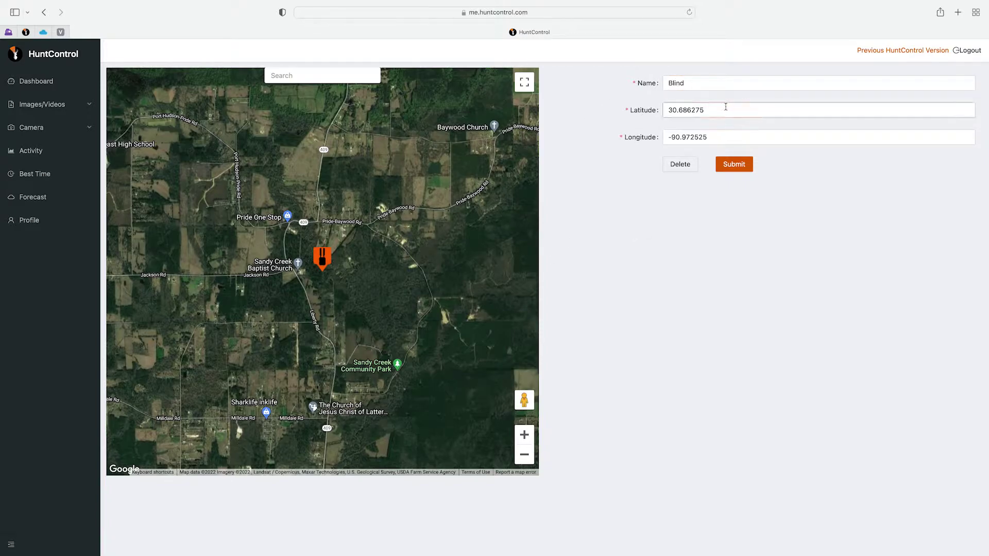
key(Tab)
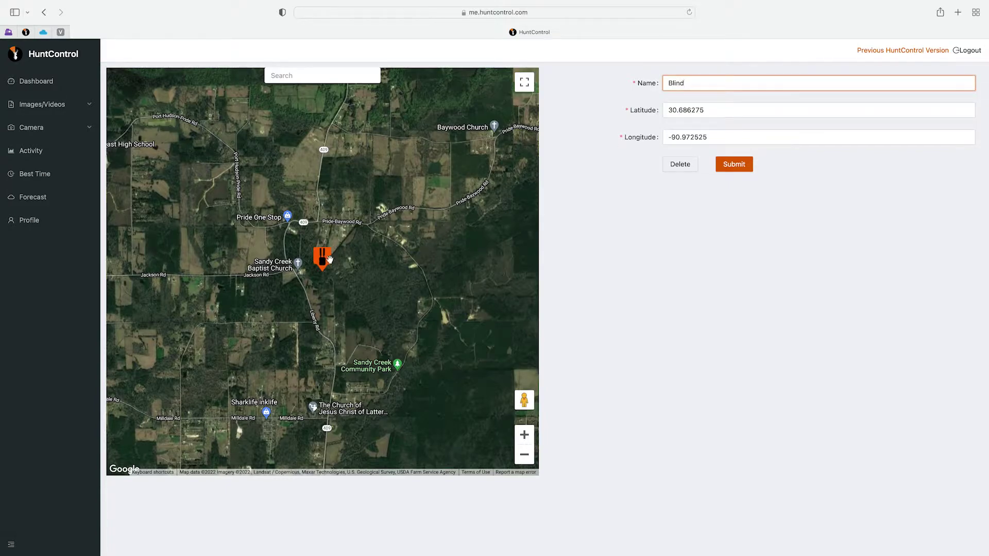
drag(323, 264, 368, 259)
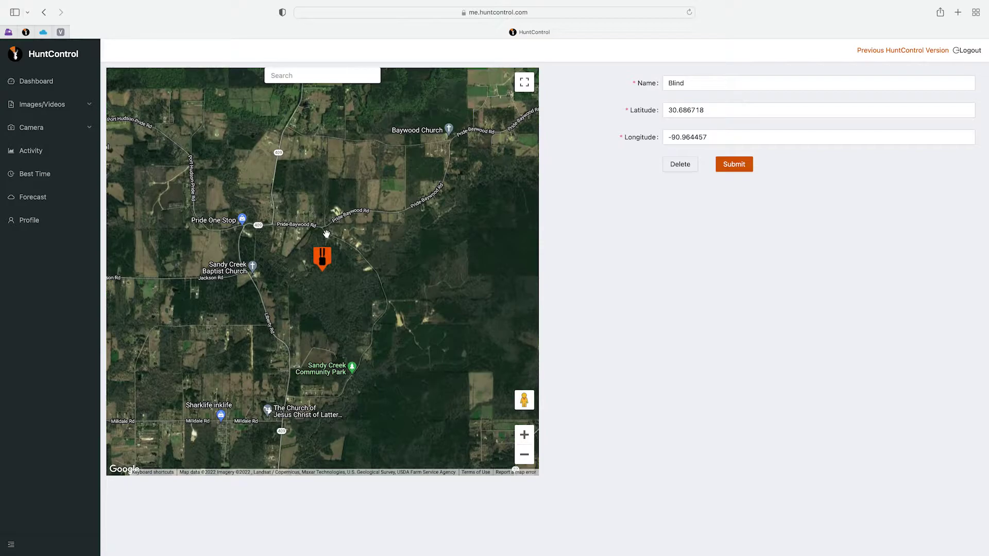
drag(327, 234, 365, 230)
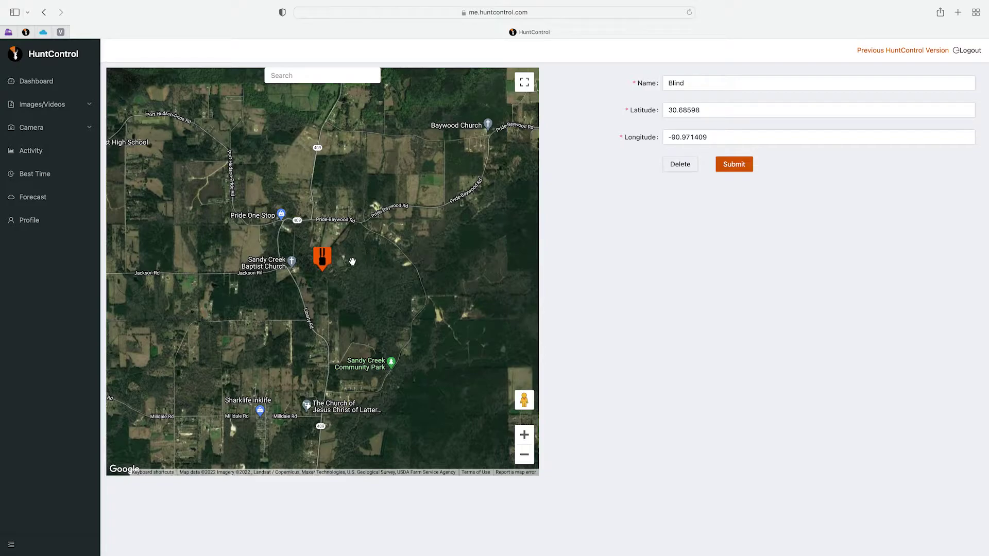
drag(323, 262, 335, 263)
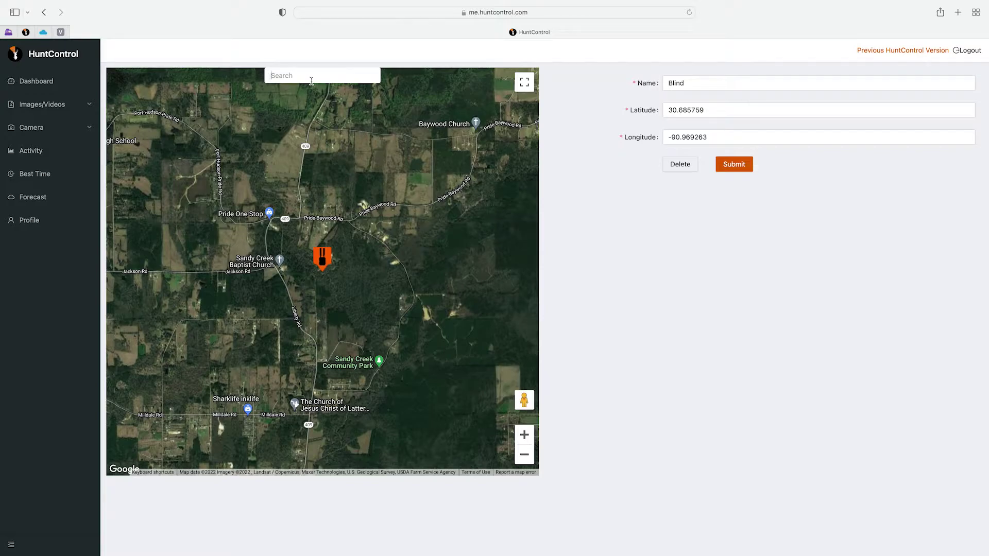
Step: Search 'denha' for Denham Springs, LA, drag the Blind pin northwest onto the river, then return
text(den)
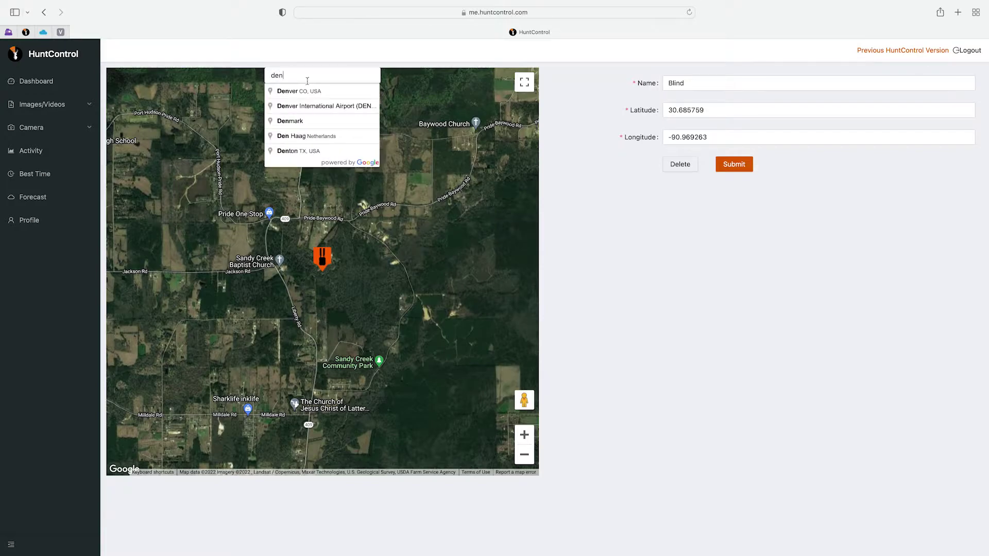
text(ha)
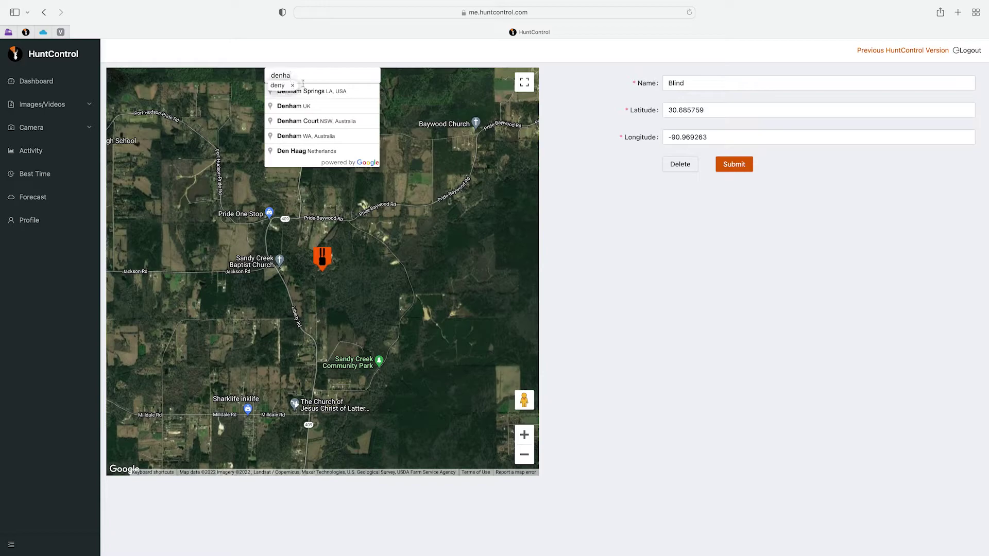
click(311, 92)
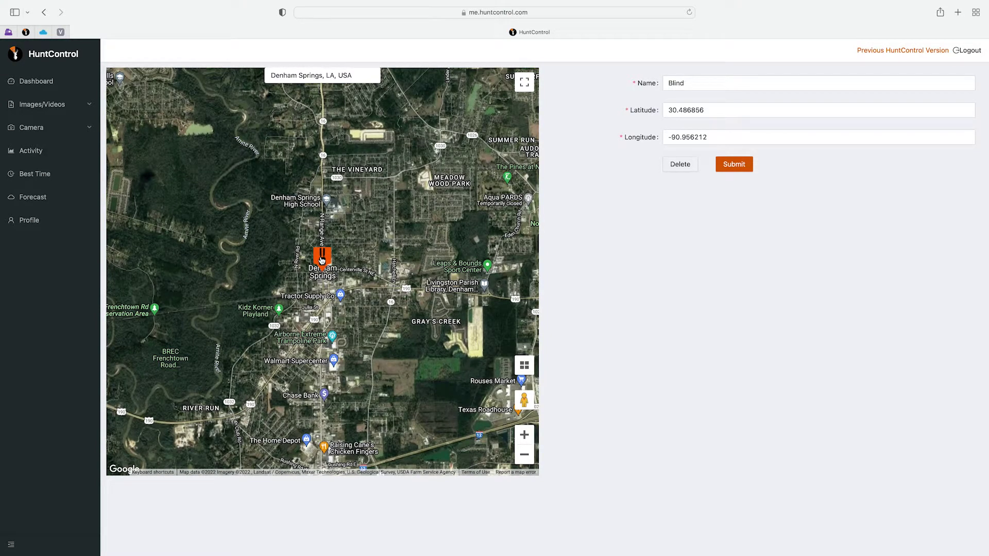
mouse_move(321, 260)
mouse_down()
mouse_move(303, 277)
mouse_move(263, 267)
mouse_move(260, 239)
mouse_up()
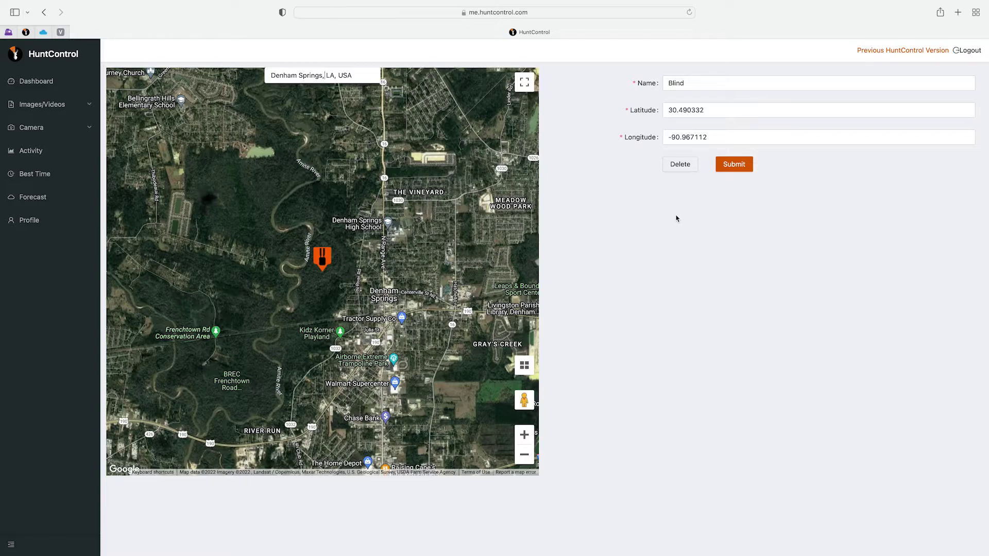
click(45, 12)
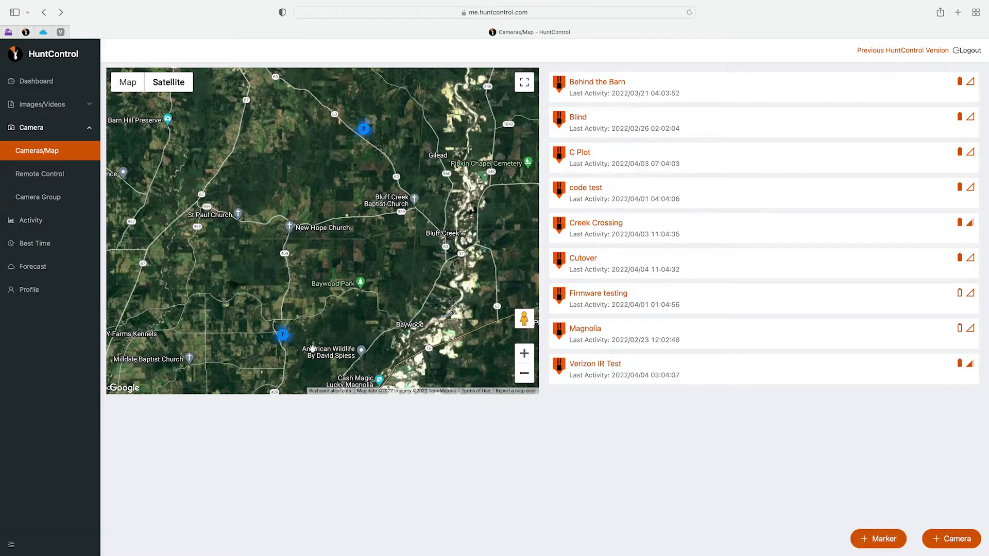
Step: Zoom through the 7 and 2 clusters to the woodland pins and start a new marker
click(283, 338)
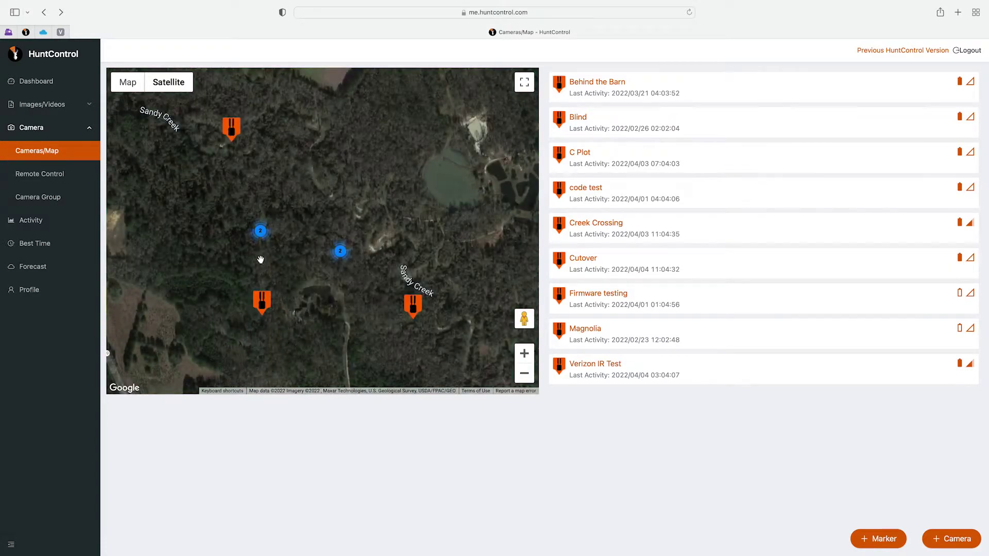
click(261, 233)
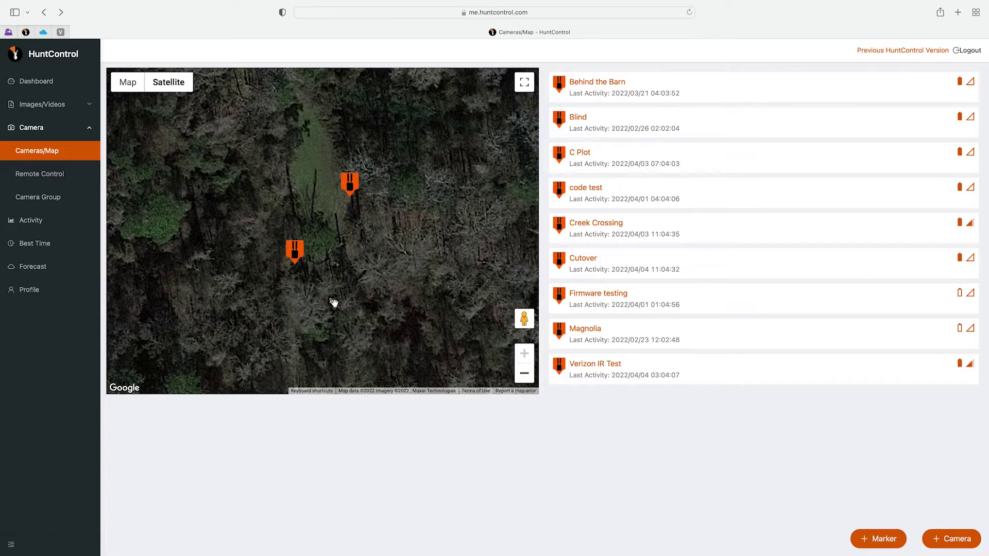
click(876, 539)
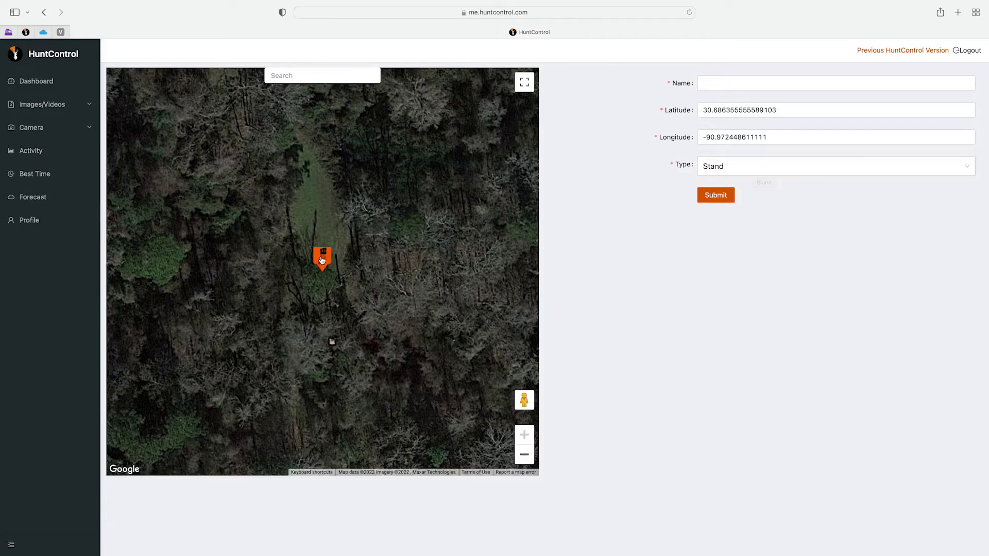
drag(322, 260, 331, 328)
click(714, 79)
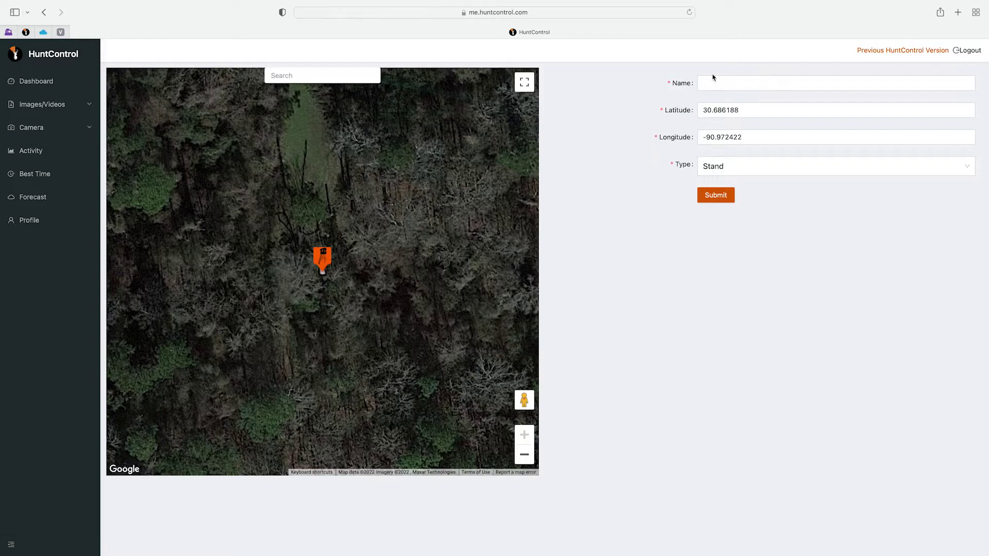
click(715, 81)
text(Bl)
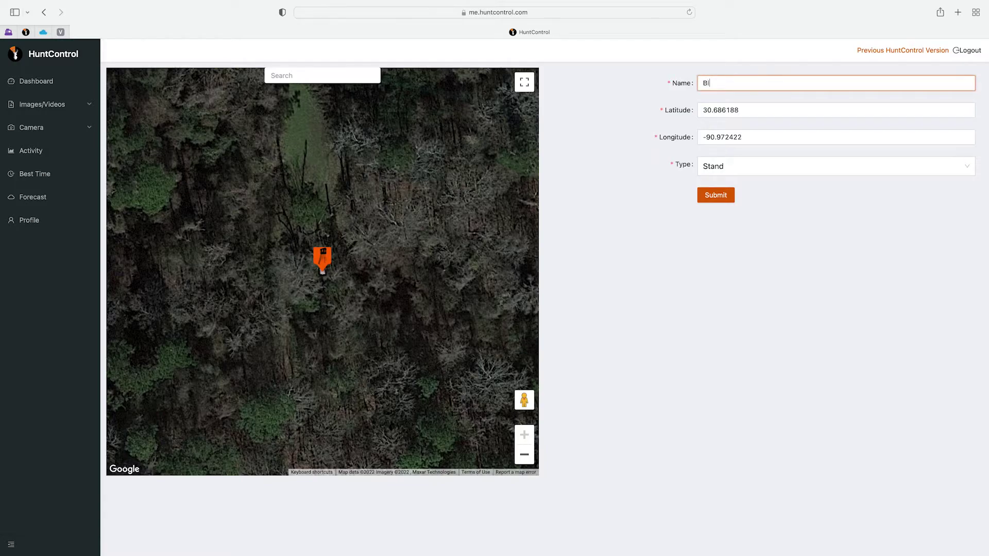
text(ind)
key(Tab)
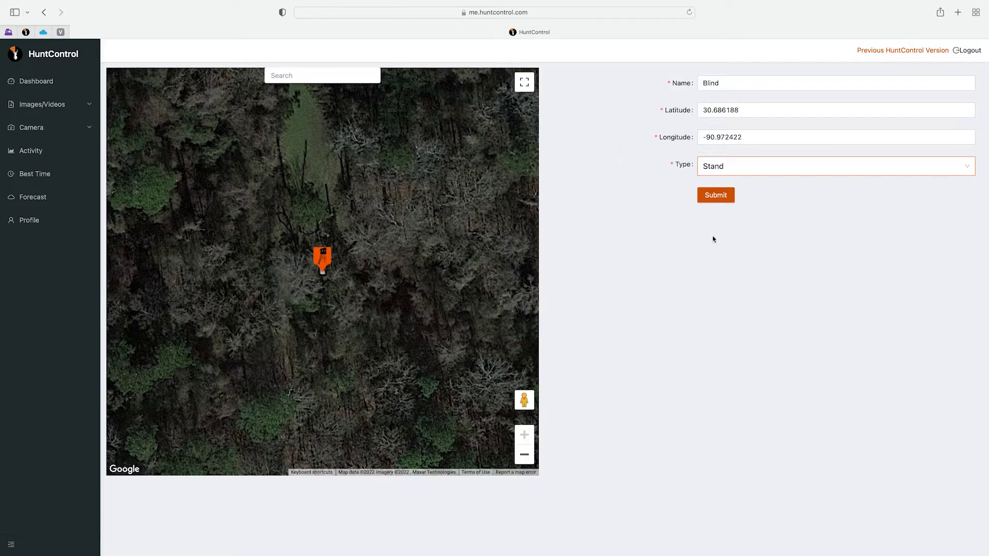
click(717, 198)
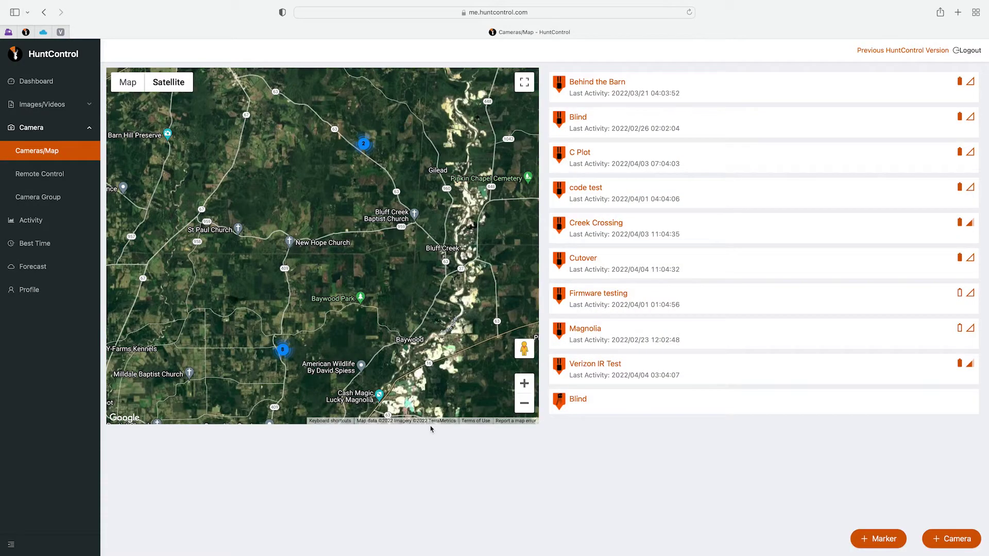
Step: Zoom through the 8 cluster, then the 3 cluster, to show the individual pins
click(283, 351)
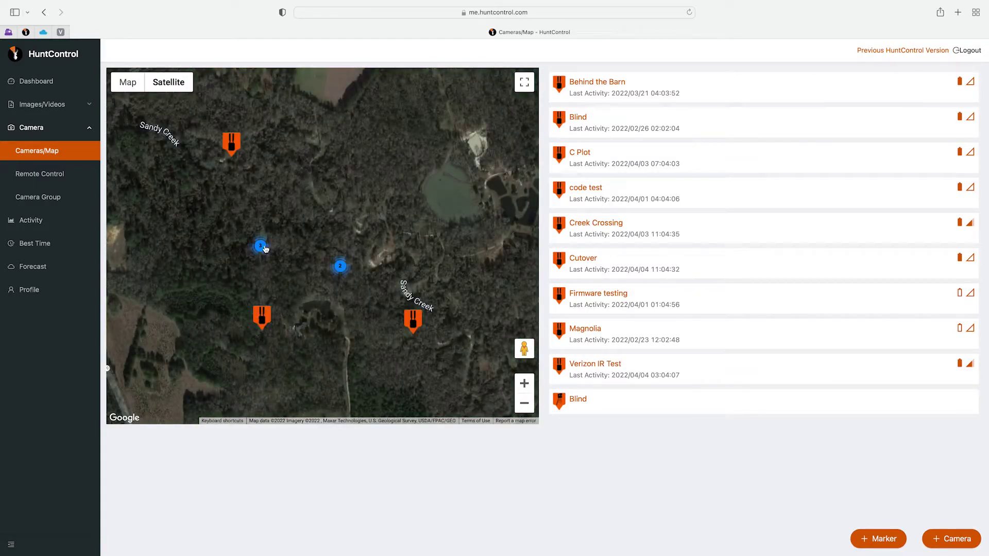
click(261, 246)
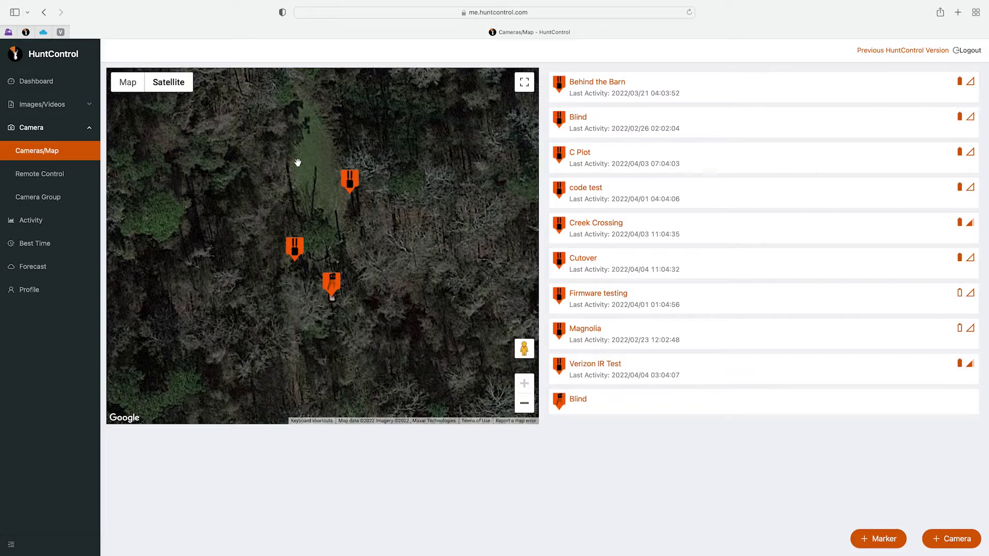
click(870, 539)
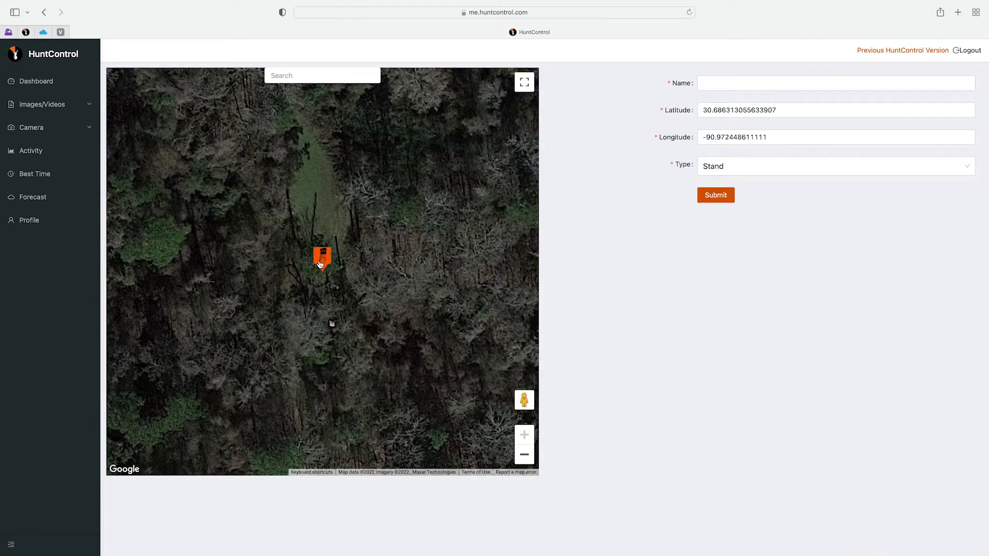
click(711, 82)
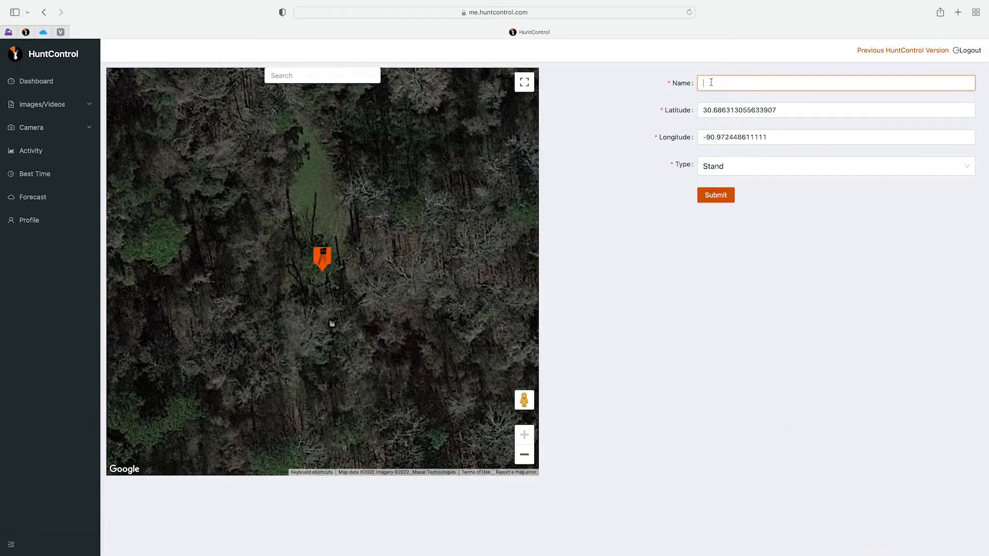
text(Tripod Feeder)
click(761, 170)
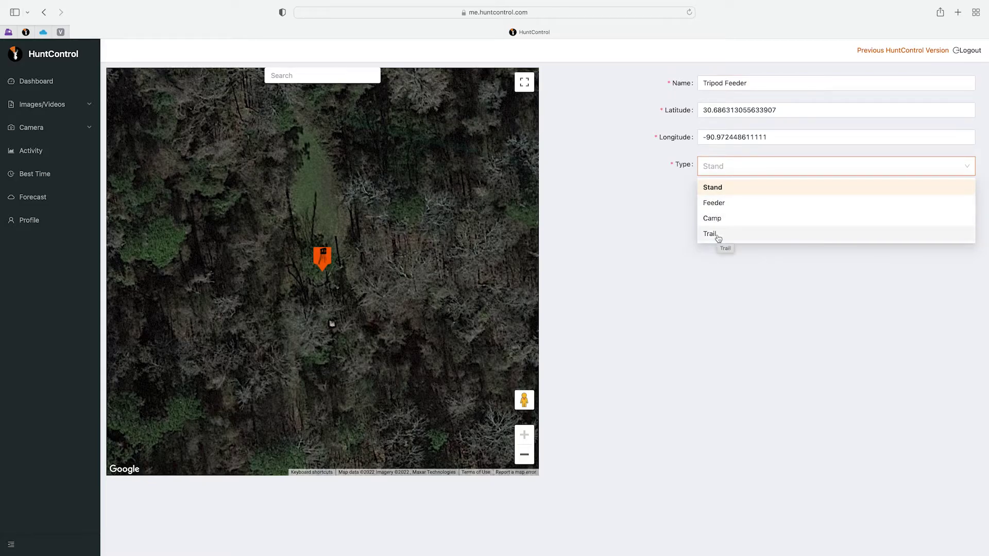
click(725, 204)
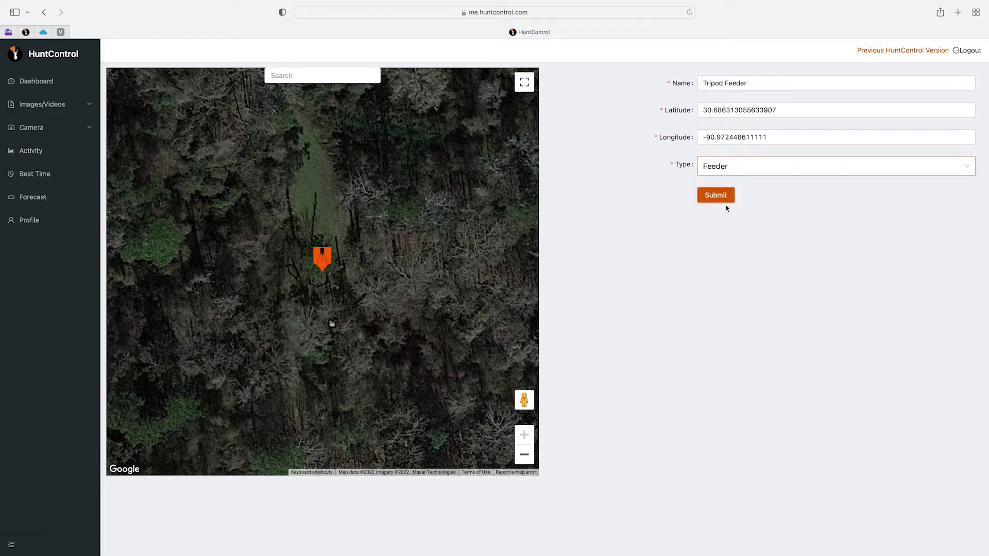
drag(323, 261, 296, 172)
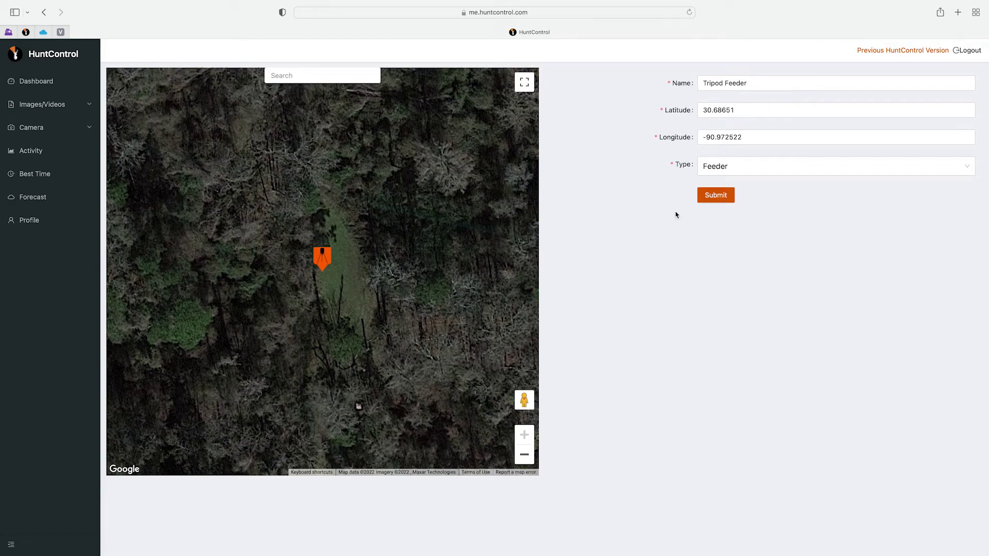
click(715, 201)
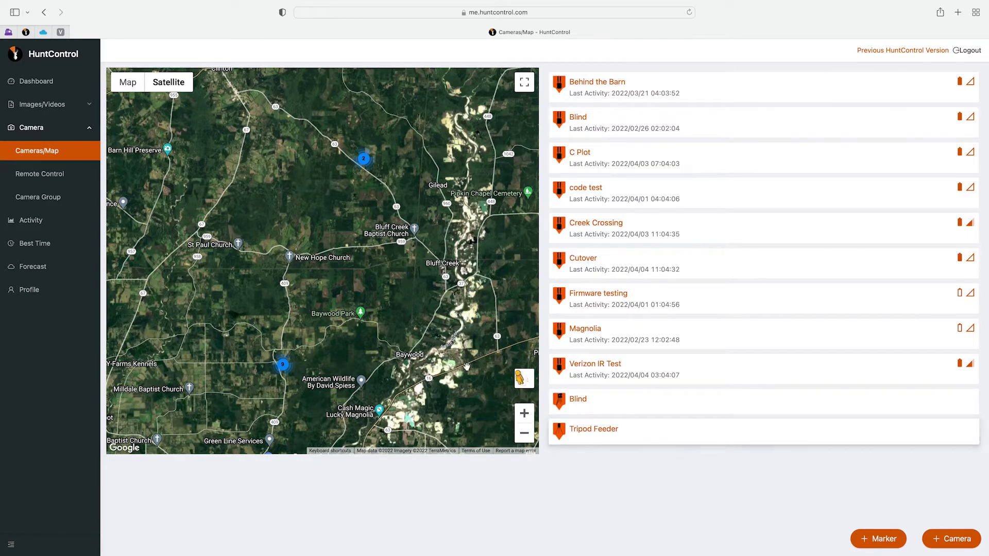
click(281, 366)
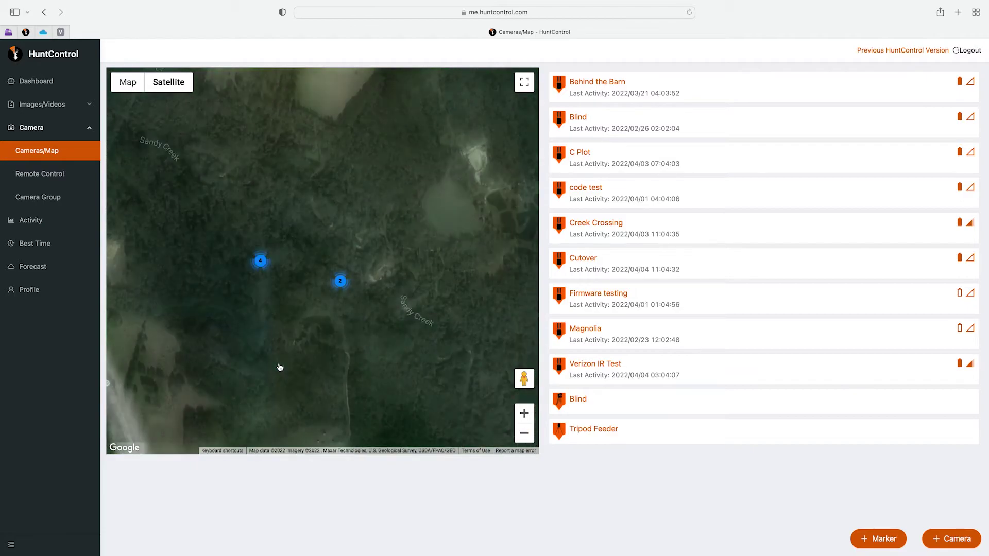
click(261, 262)
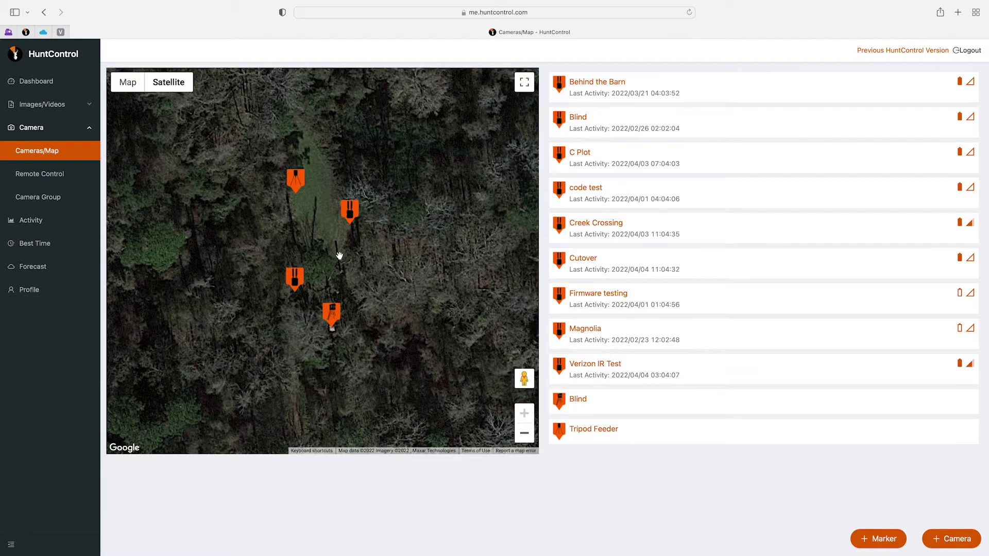
key(super+bracketleft)
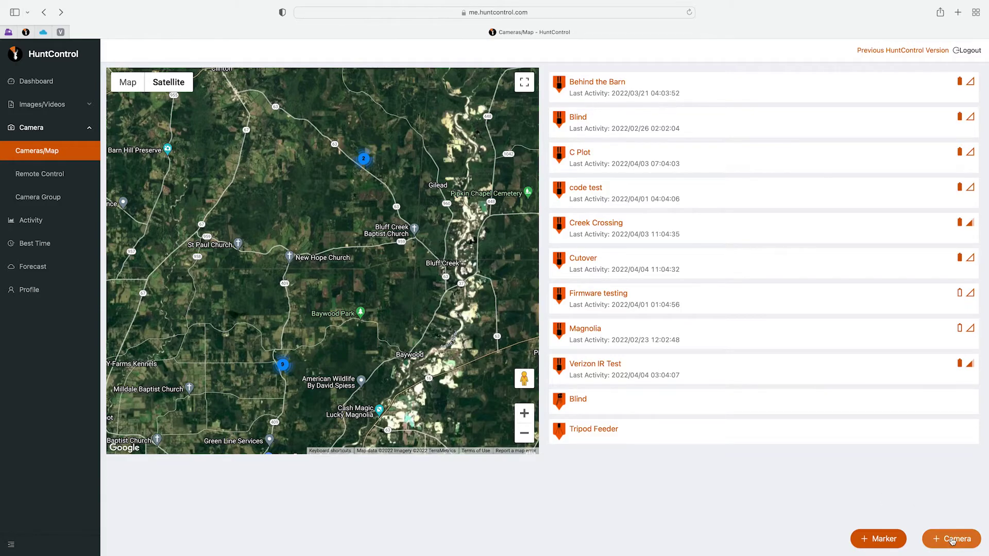
click(952, 541)
Step: Open the + Camera form and type the first digits of the camera's IMEI
click(473, 173)
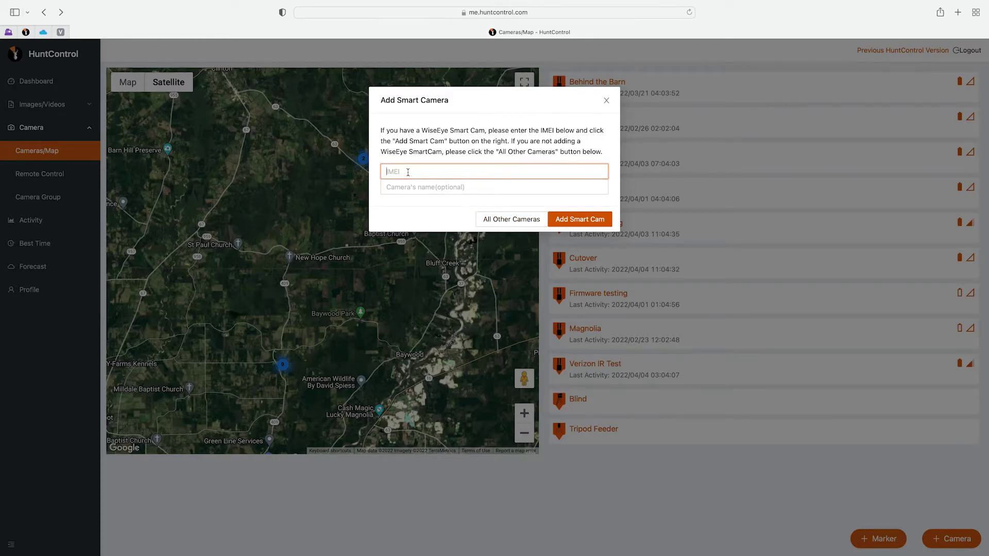
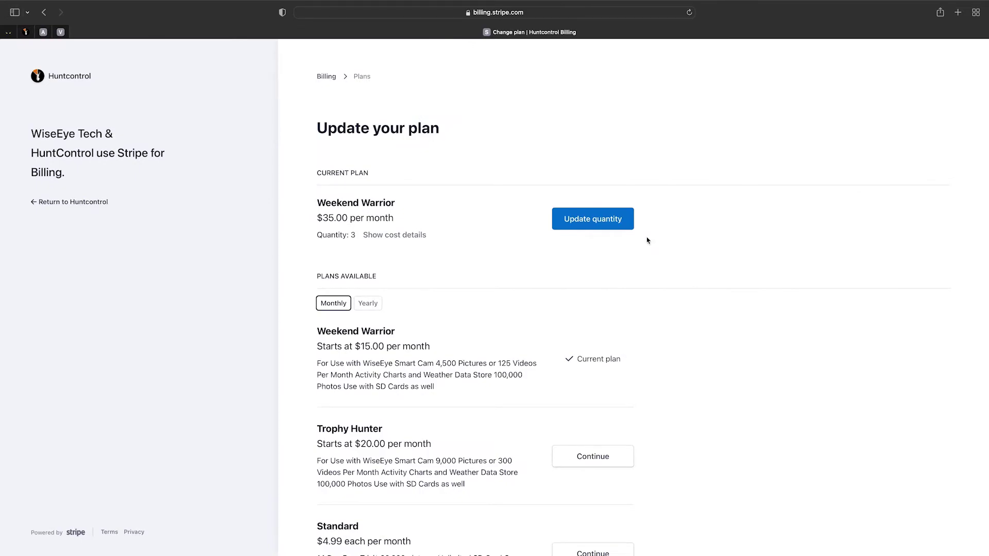
Step: Choose Update quantity for the Weekend Warrior plan, currently at quantity 3
click(598, 221)
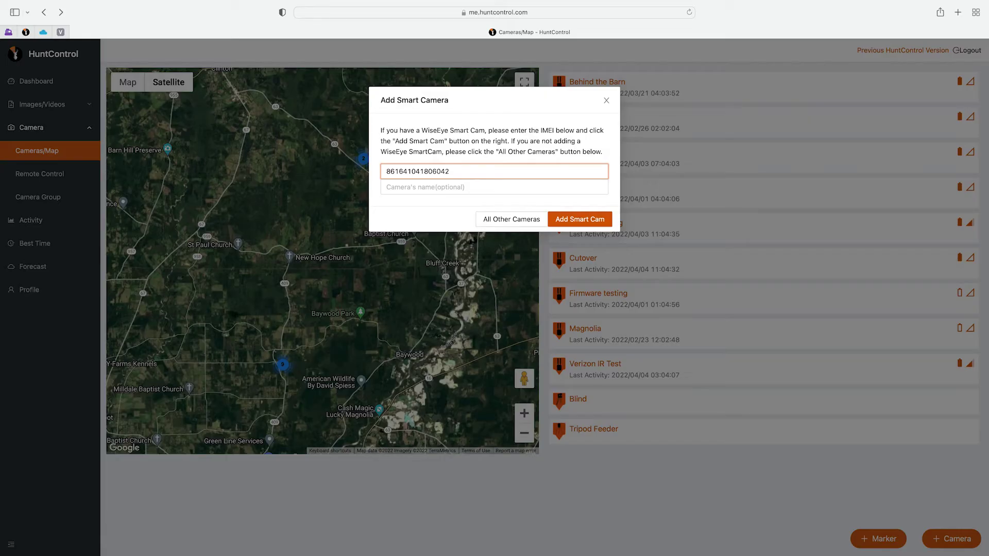
Step: Enter 'Mini' as the new smart camera's name and add it to the account
click(403, 187)
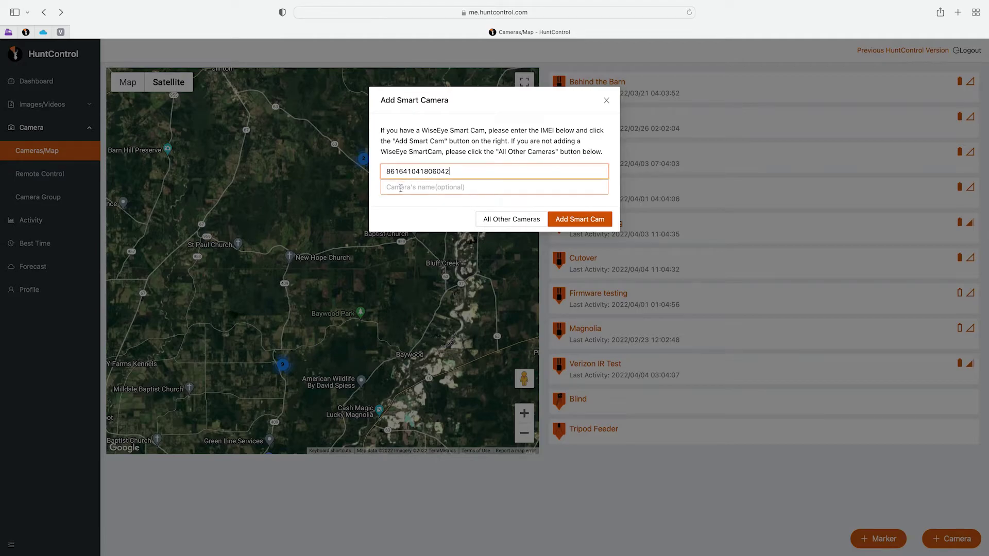
click(401, 188)
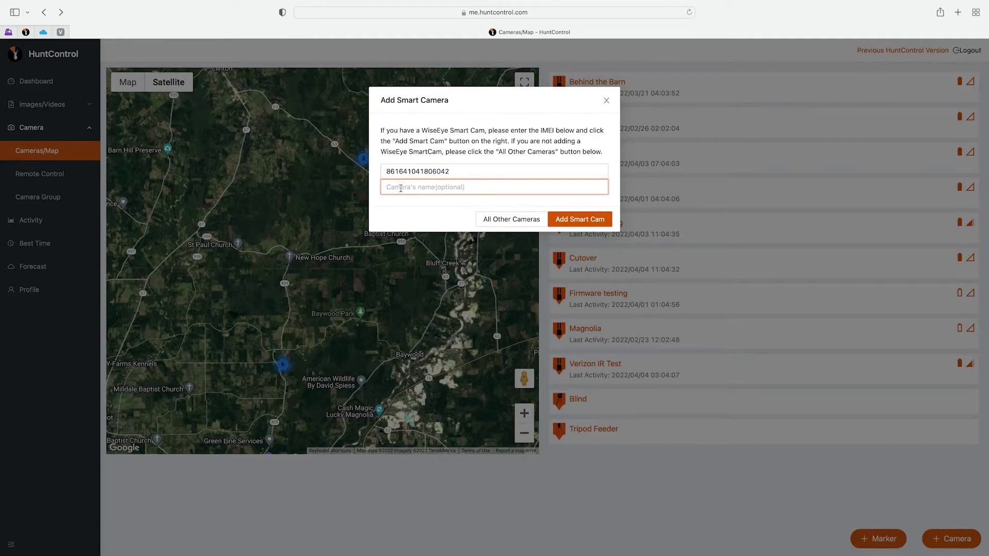
text(Mini)
click(570, 220)
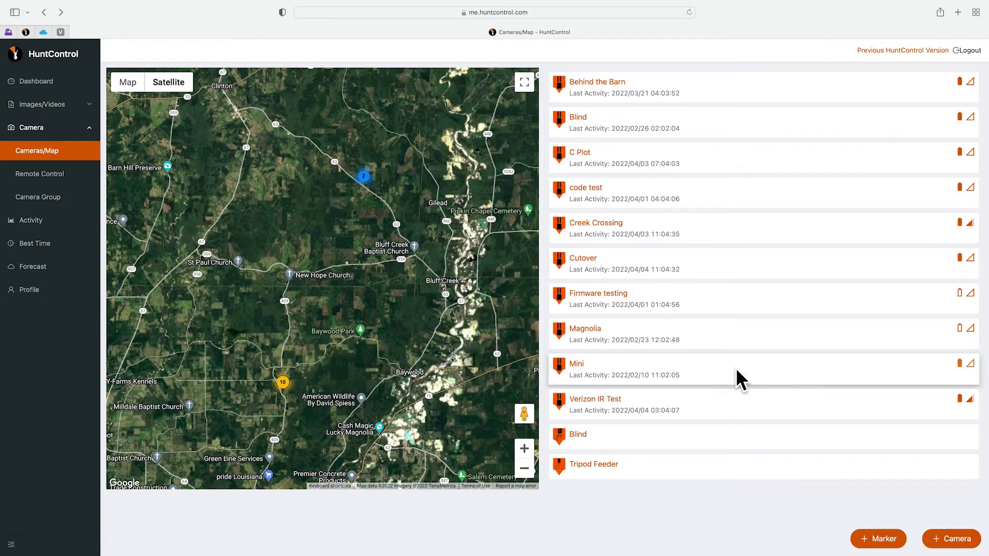
Step: Open the Mini camera's details and center its map on Nashville, TN
click(653, 367)
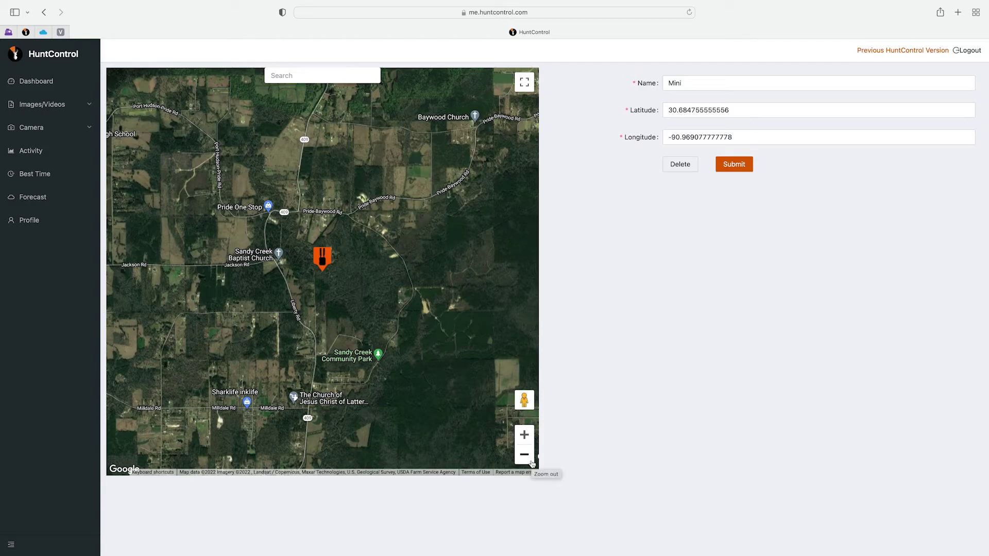
click(297, 76)
text(nashvi)
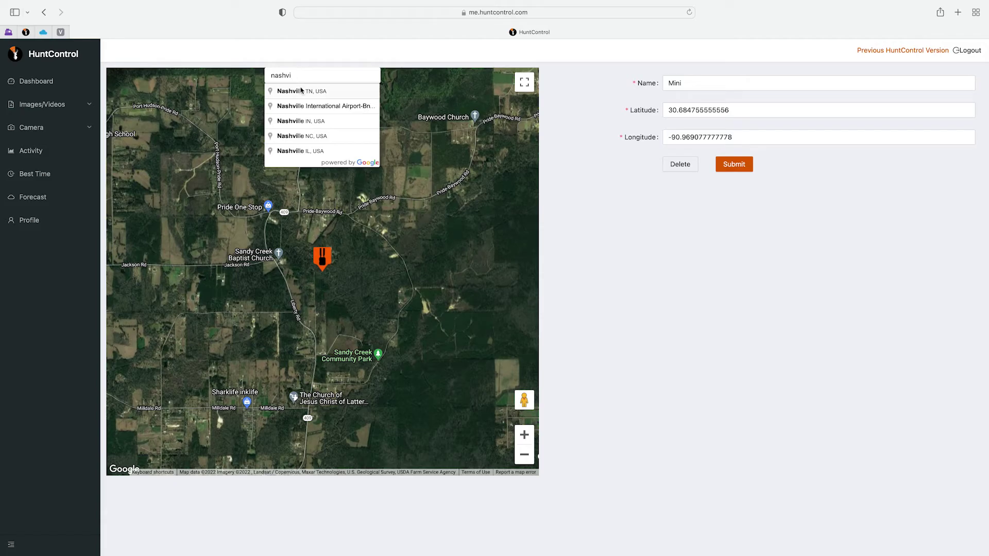
click(302, 92)
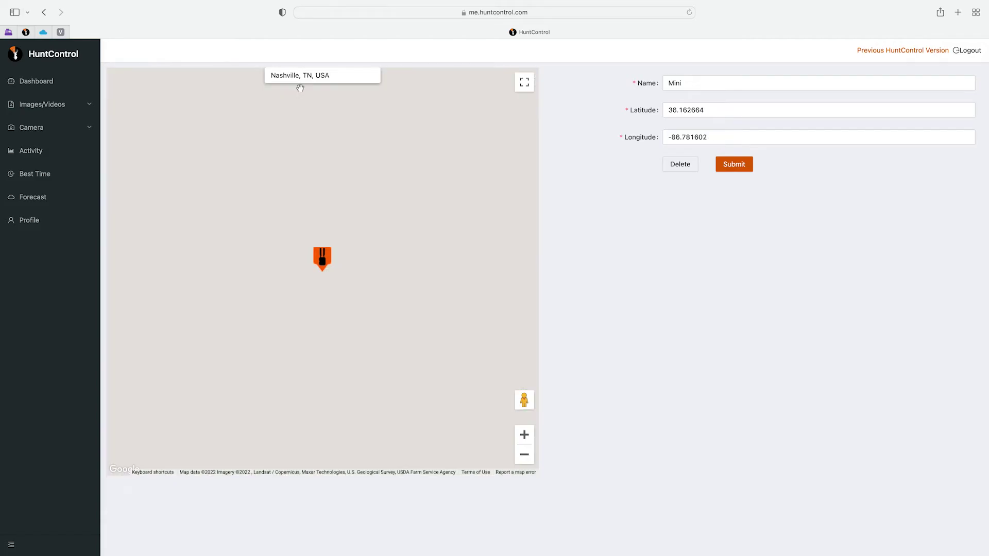
click(525, 455)
click(525, 455)
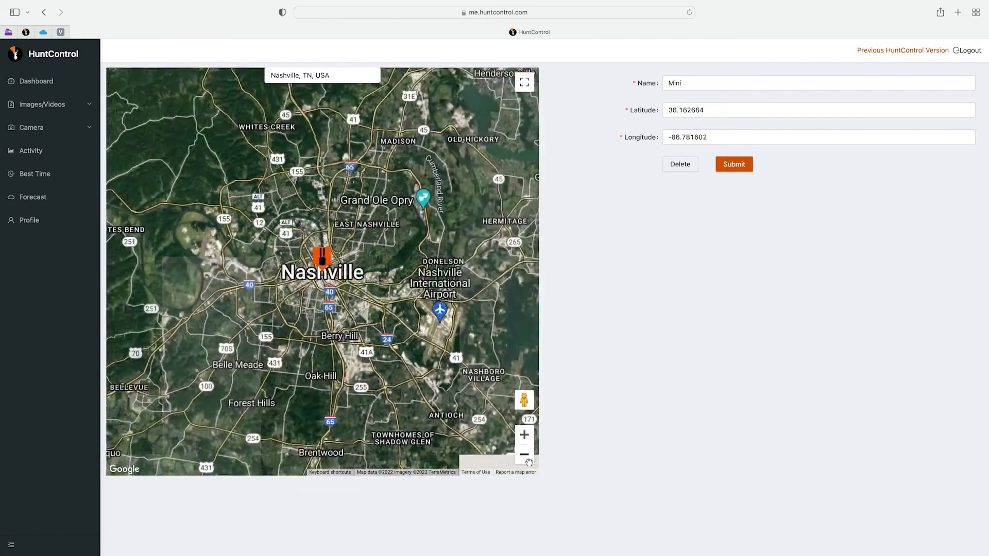
click(525, 454)
drag(322, 264, 320, 315)
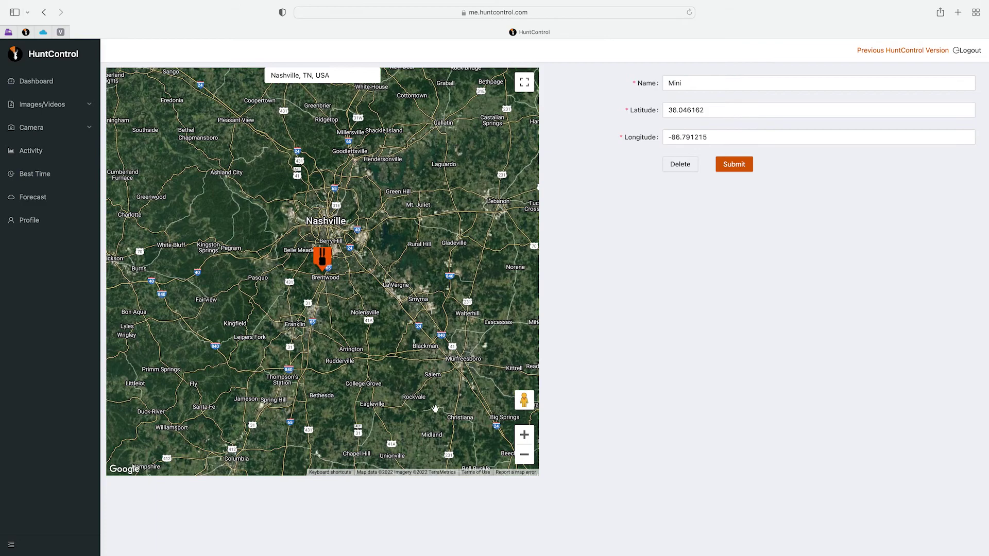
click(523, 435)
click(524, 436)
click(524, 435)
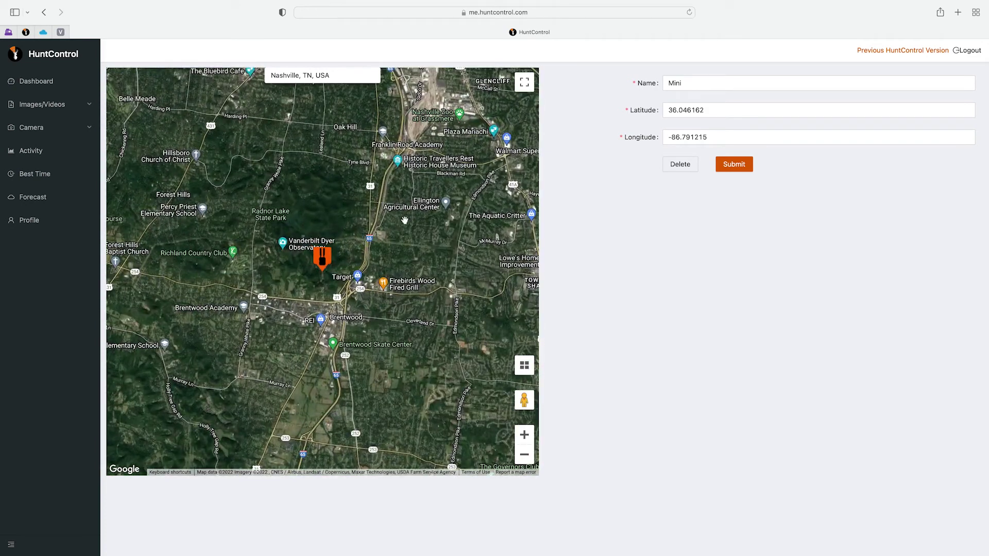
click(734, 171)
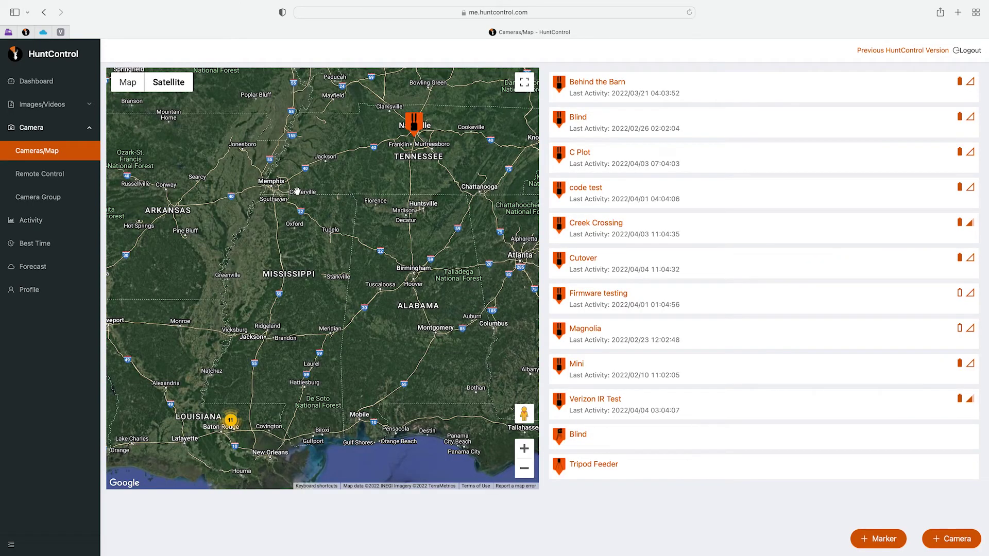